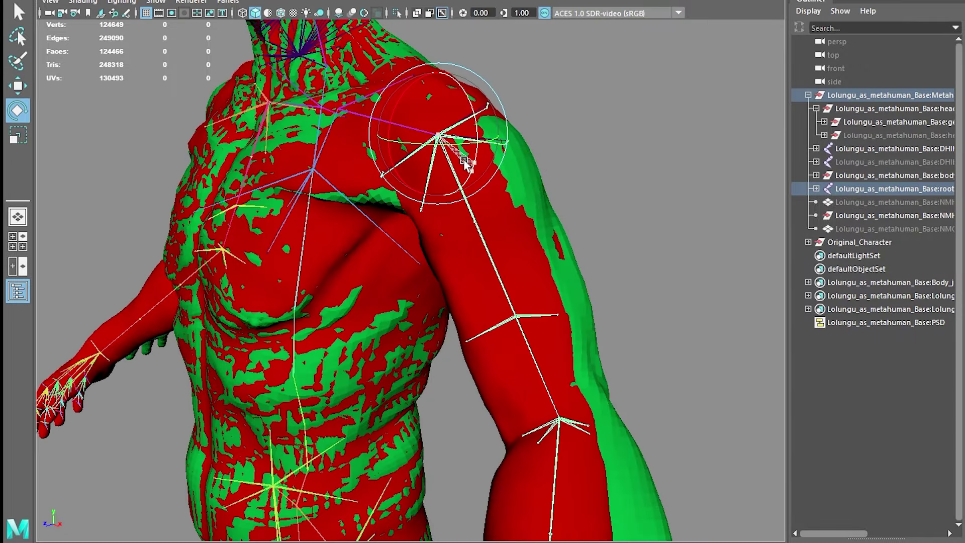
Rotate the shoulder and wrist joints to check alignment, then select Original_Character
{"action": "left_click_drag", "start_coordinate": [461, 163], "coordinate": [459, 162]}
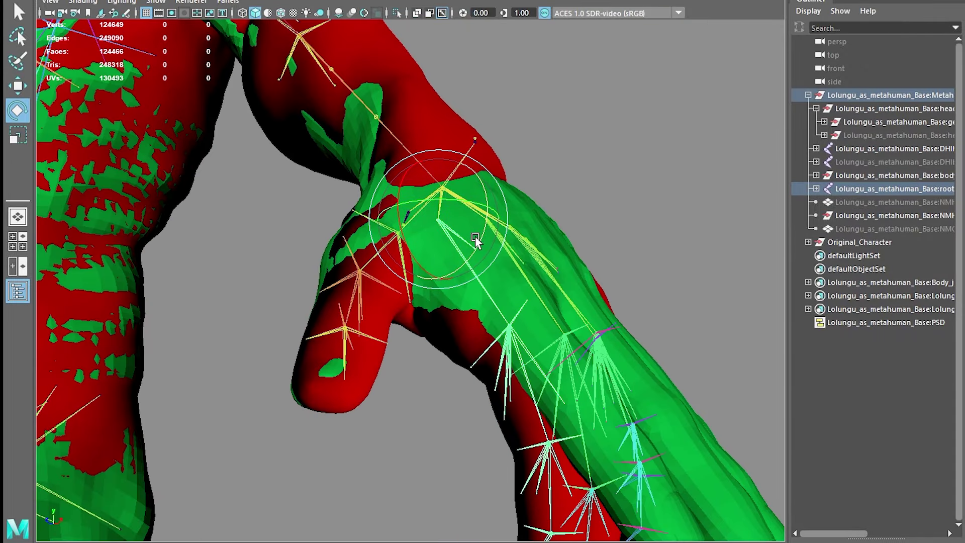
{"action": "left_click_drag", "start_coordinate": [478, 242], "coordinate": [481, 240]}
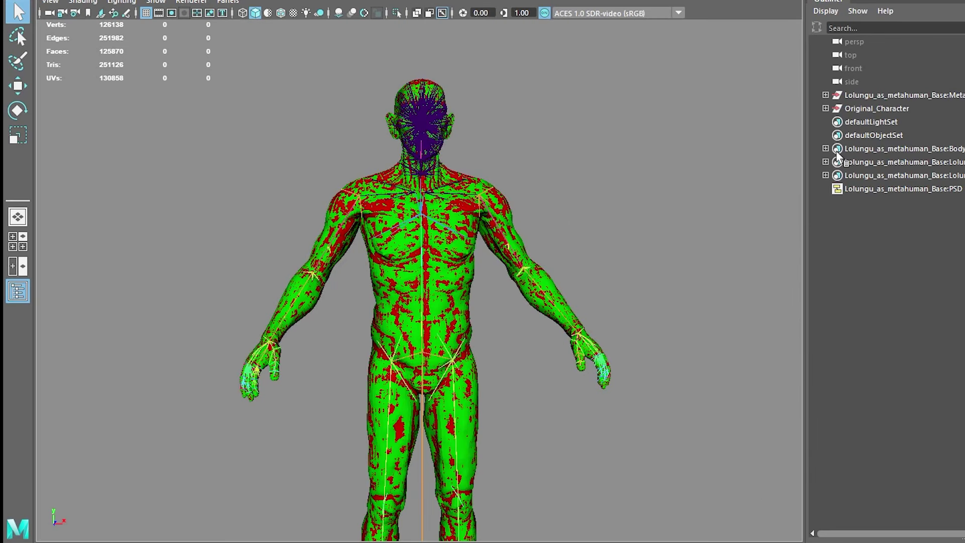
{"action": "left_click", "coordinate": [874, 108]}
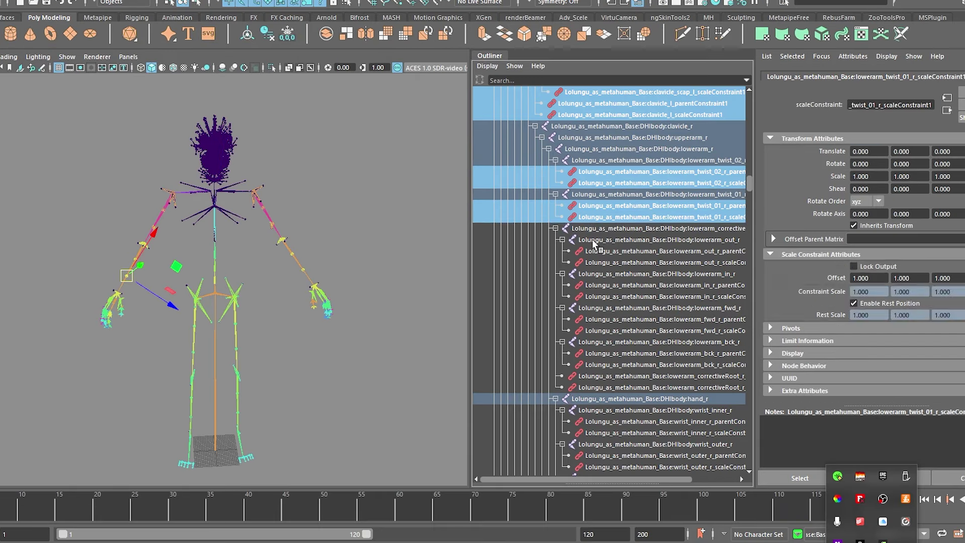
Select the nine joint constraint nodes in the Outliner
{"action": "left_click", "coordinate": [596, 251], "text": "ctrl"}
{"action": "left_click", "coordinate": [603, 262], "text": "ctrl"}
{"action": "left_click", "coordinate": [603, 285], "text": "ctrl"}
{"action": "left_click", "coordinate": [603, 296], "text": "ctrl"}
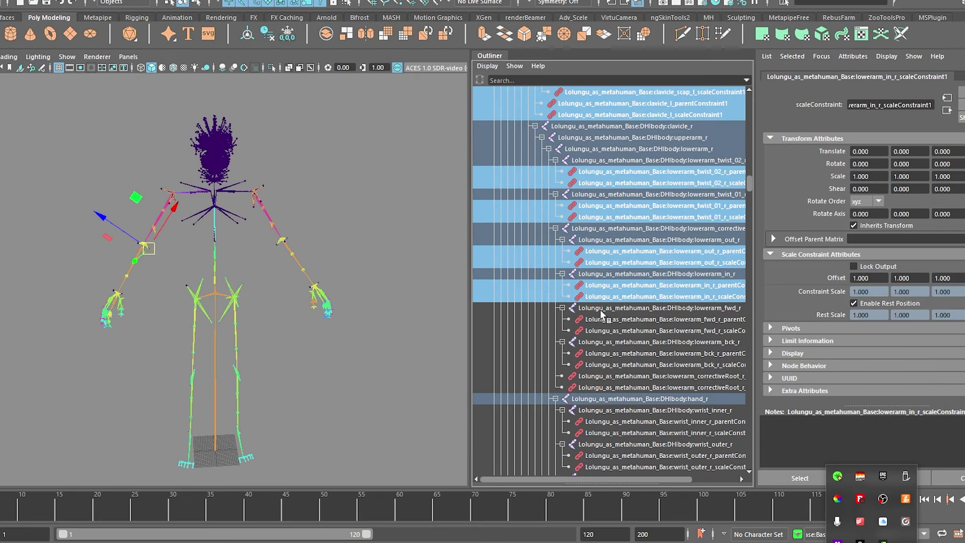
{"action": "left_click", "coordinate": [603, 319], "text": "ctrl"}
{"action": "left_click", "coordinate": [603, 330], "text": "ctrl"}
{"action": "left_click", "coordinate": [603, 353], "text": "ctrl"}
{"action": "left_click", "coordinate": [603, 364], "text": "ctrl"}
{"action": "left_click", "coordinate": [603, 376], "text": "ctrl"}
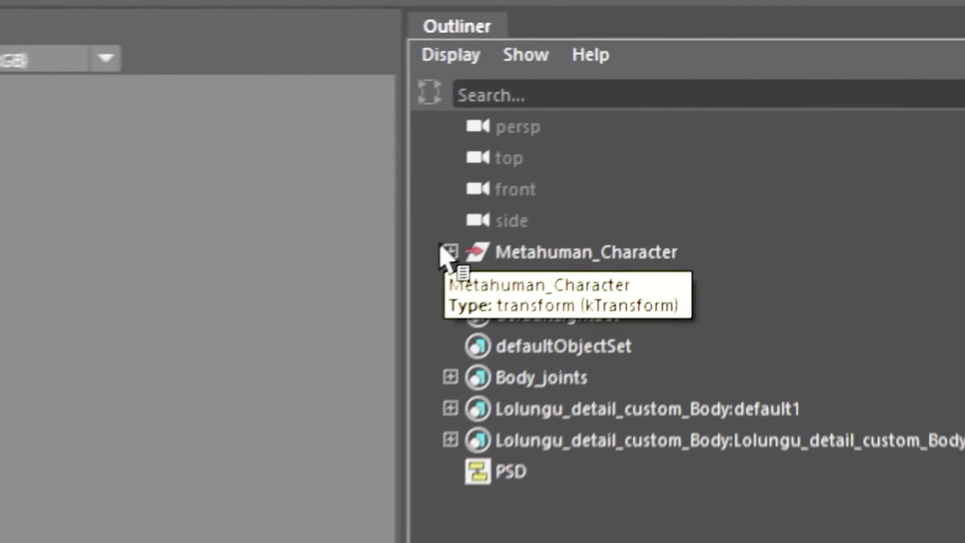
Expand Metahuman_Character and DHIbody:root down through pelvis and spine_01 to spine_04
{"action": "left_click", "coordinate": [441, 250]}
{"action": "left_click", "coordinate": [556, 414]}
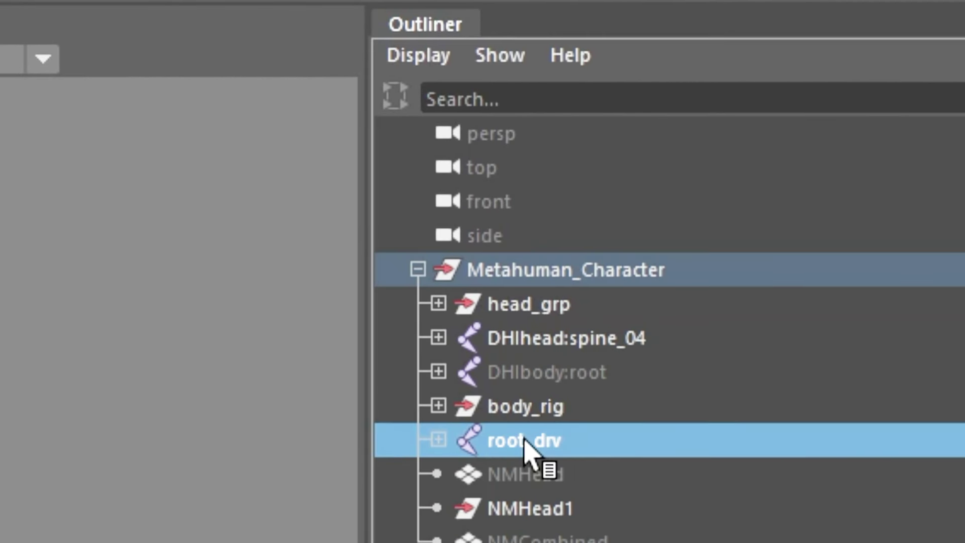
{"action": "left_click", "coordinate": [468, 345]}
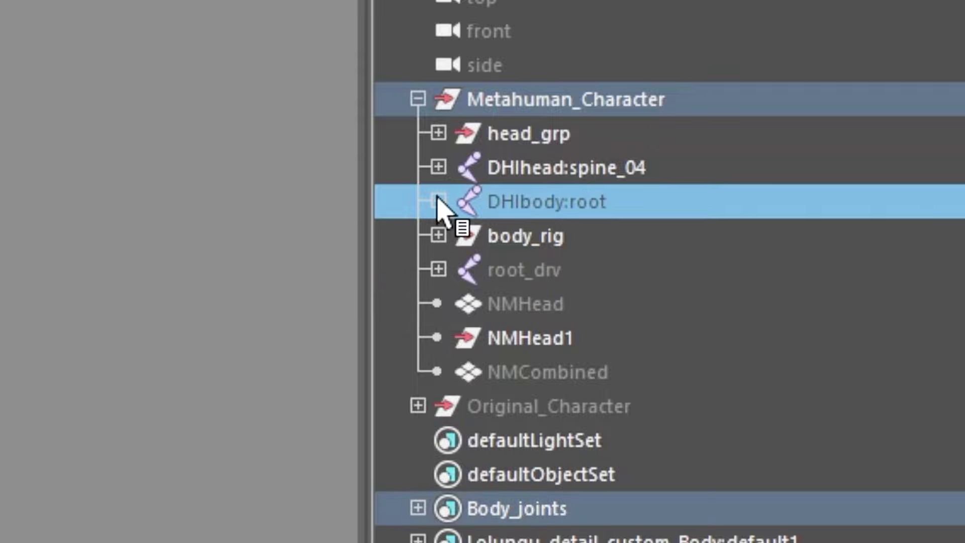
{"action": "left_click", "coordinate": [437, 201]}
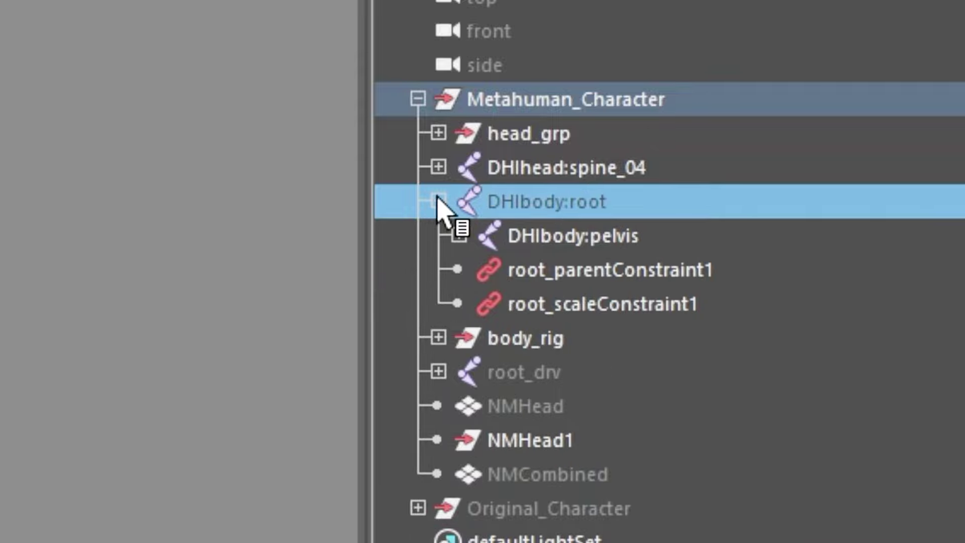
{"action": "left_click", "coordinate": [458, 236]}
{"action": "left_click", "coordinate": [478, 269]}
{"action": "left_click", "coordinate": [498, 304]}
{"action": "left_click", "coordinate": [518, 338]}
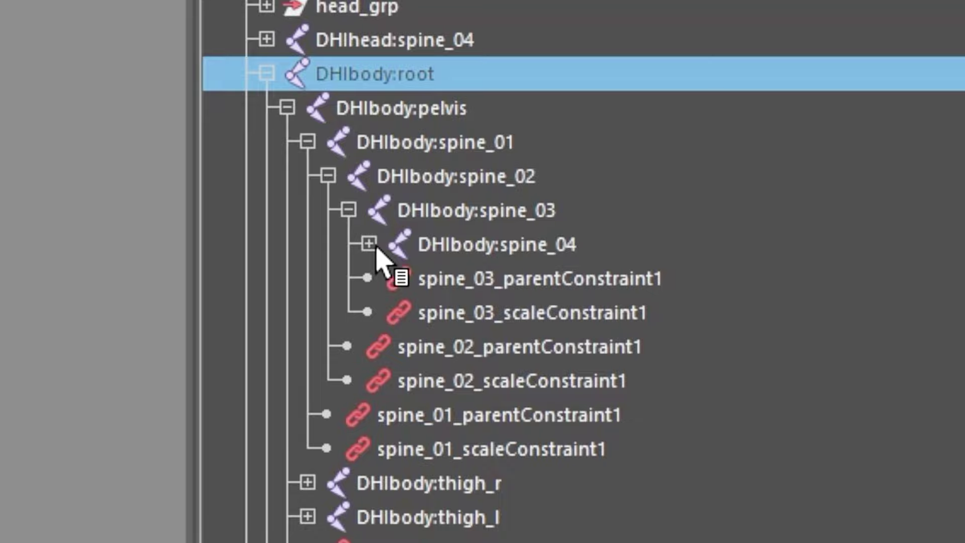
{"action": "left_click", "coordinate": [368, 244]}
Parent DHIhead:spine_04 under DHIbody:spine_04 and view the rig from behind
{"action": "left_click_drag", "start_coordinate": [432, 74], "coordinate": [443, 45]}
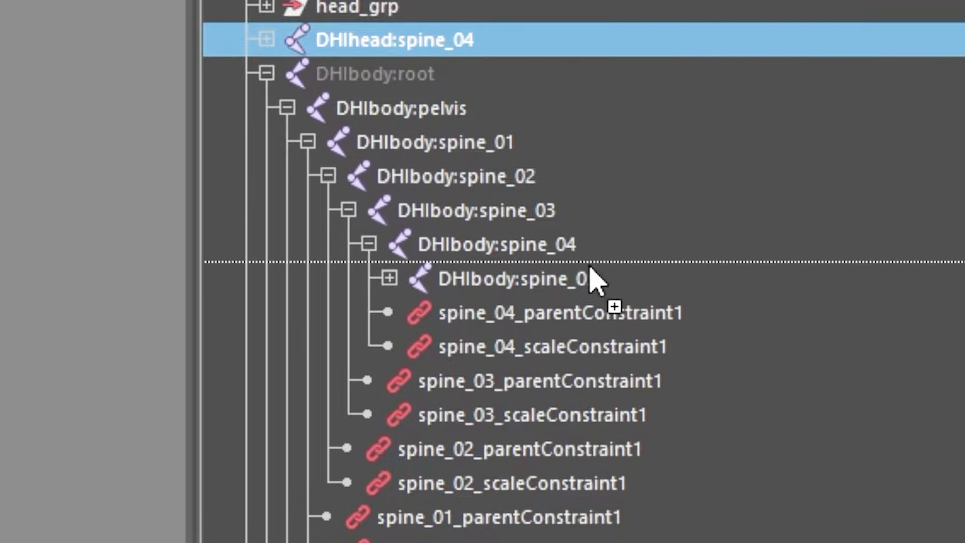
{"action": "left_click_drag", "start_coordinate": [535, 251], "coordinate": [534, 252]}
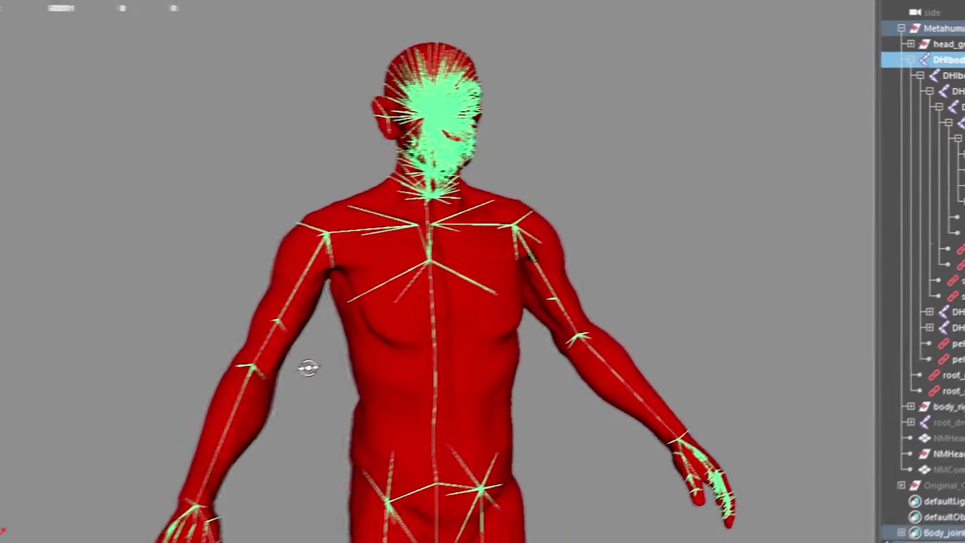
{"action": "left_click_drag", "start_coordinate": [308, 368], "coordinate": [532, 352], "text": "alt"}
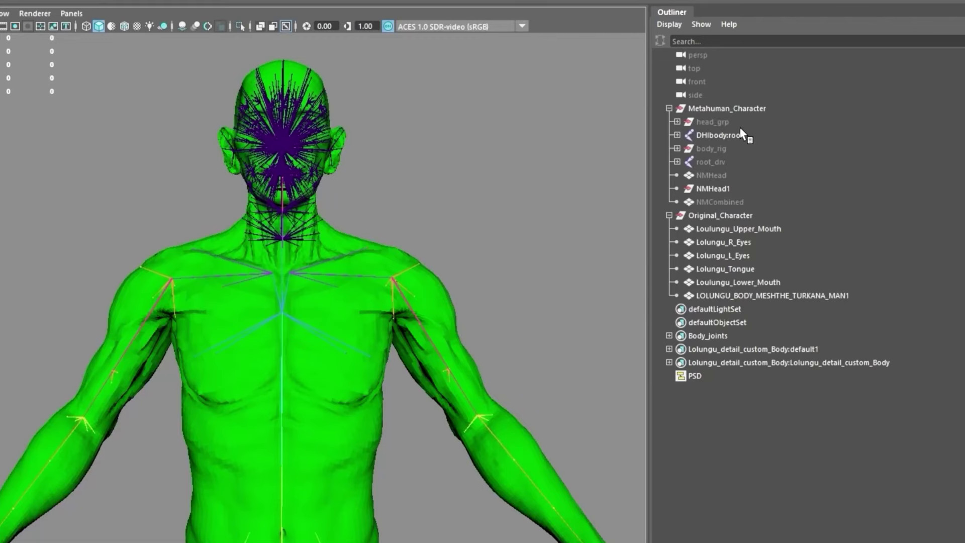
Select the full DHIbody:root joint hierarchy together with the original body mesh
{"action": "left_click", "coordinate": [723, 134]}
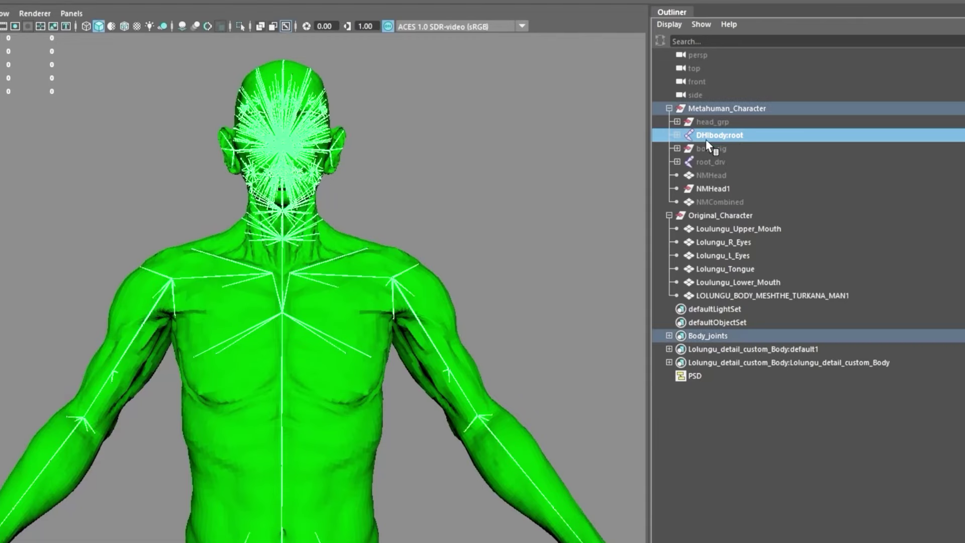
{"action": "right_click_drag", "start_coordinate": [482, 134], "coordinate": [476, 255]}
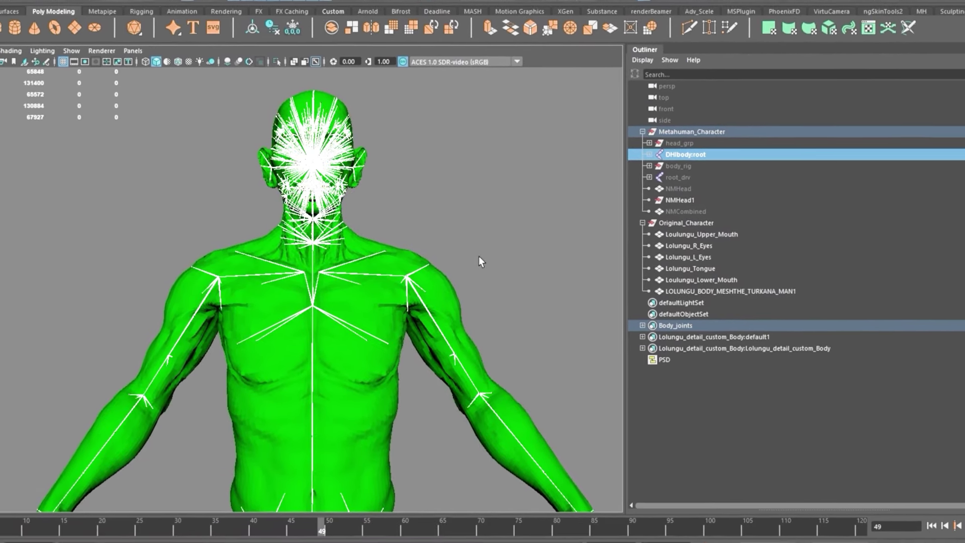
{"action": "left_click", "coordinate": [730, 291], "text": "ctrl"}
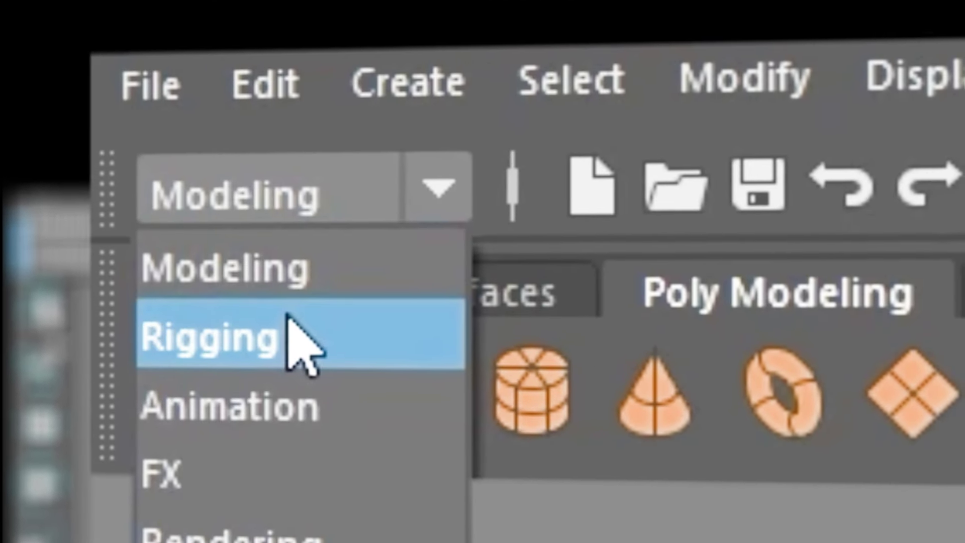
Open the Bind Skin options in the Rigging menu set and reset them to defaults
{"action": "left_click", "coordinate": [299, 345]}
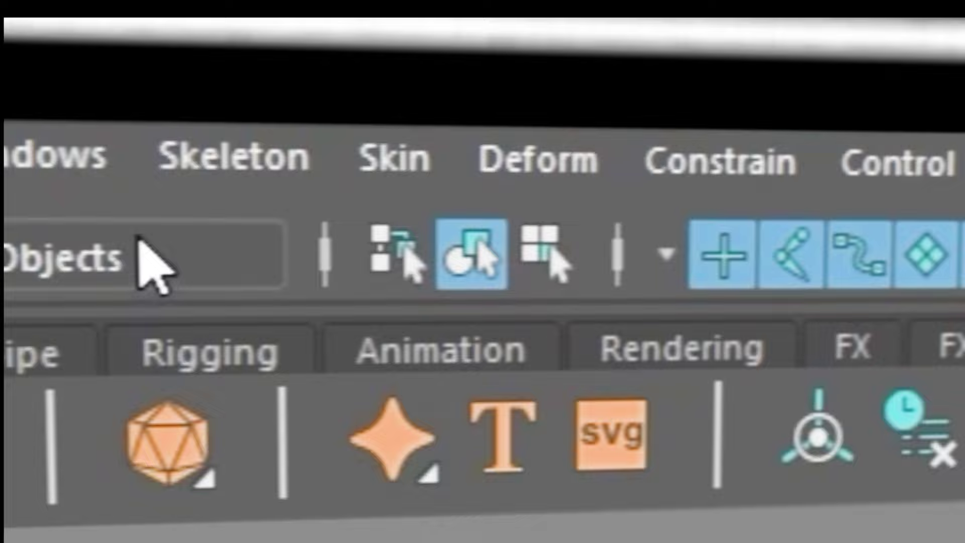
{"action": "left_click", "coordinate": [389, 156]}
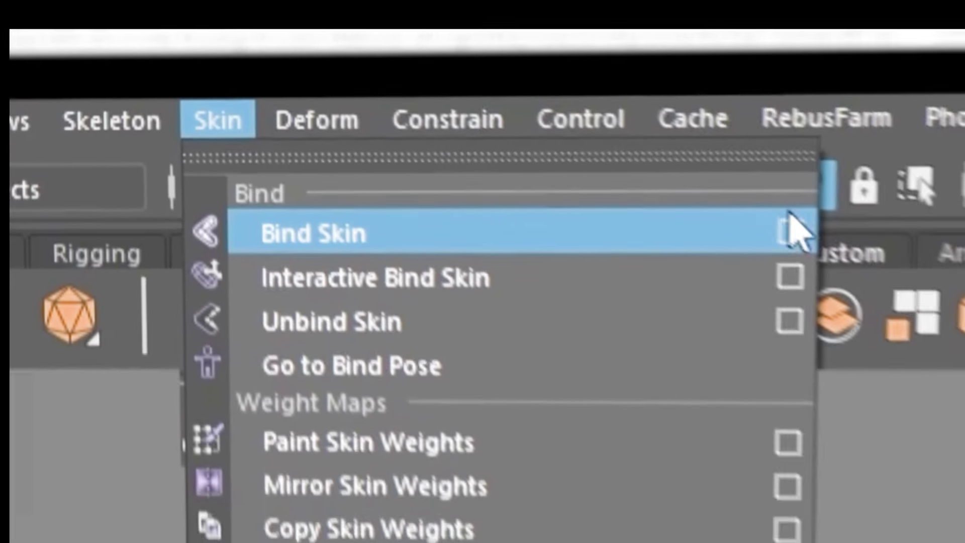
{"action": "left_click", "coordinate": [791, 226]}
{"action": "left_click", "coordinate": [637, 324]}
{"action": "left_click", "coordinate": [405, 289]}
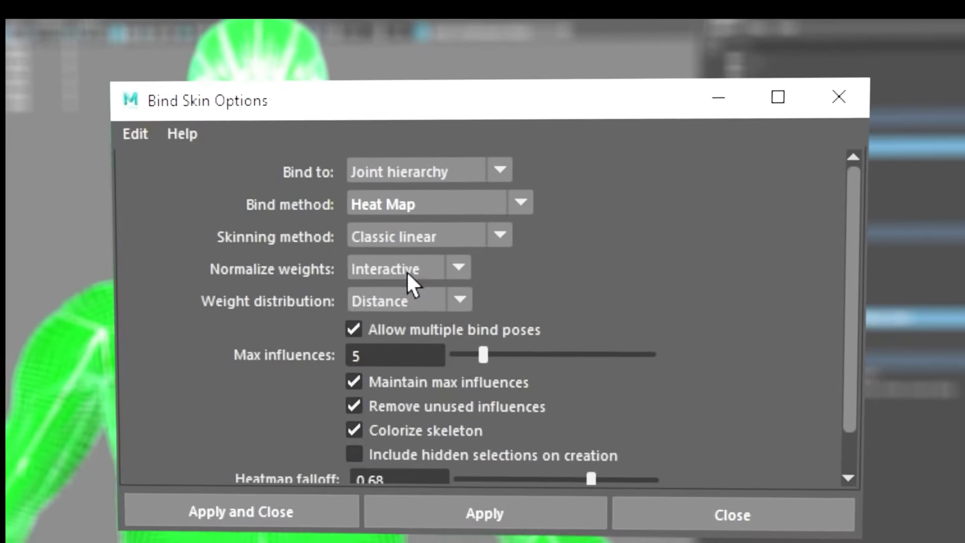
{"action": "scroll", "coordinate": [415, 321], "scroll_direction": "down", "scroll_amount": 1}
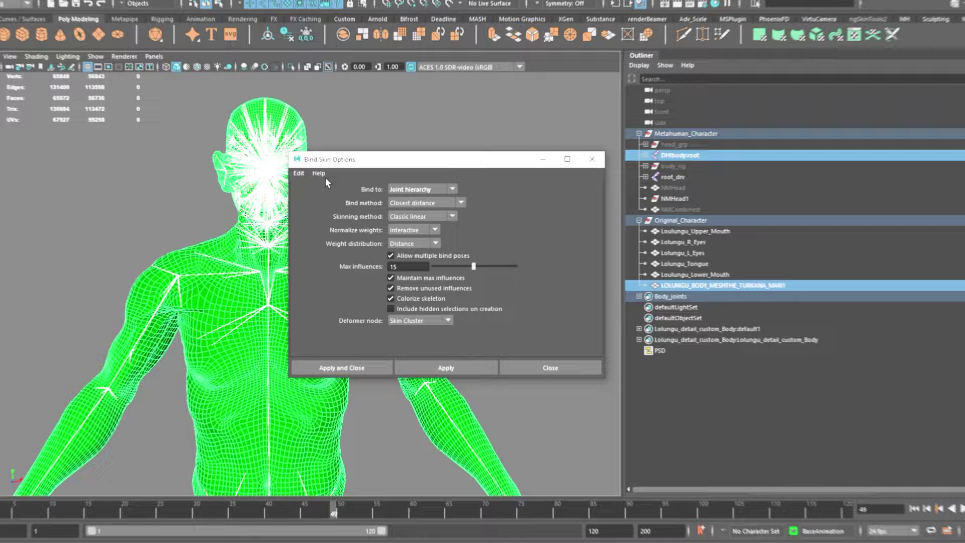
{"action": "left_click", "coordinate": [293, 185]}
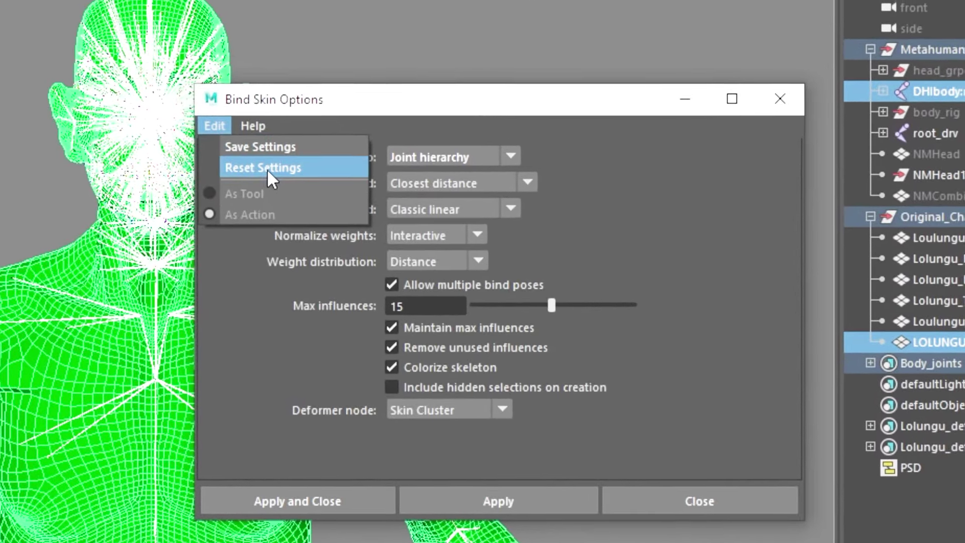
{"action": "left_click", "coordinate": [267, 166]}
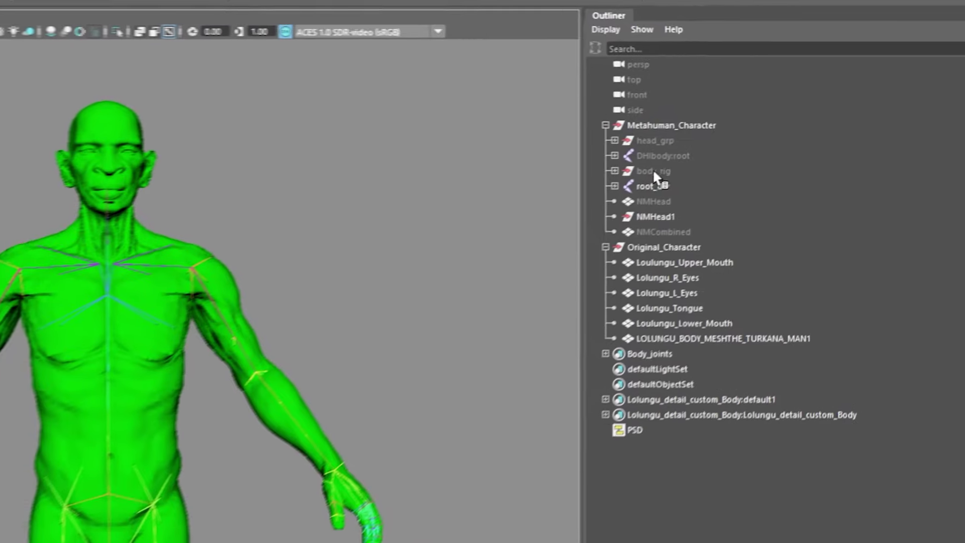
Select the MetaHuman lod0 body mesh with the original body and open Copy Skin Weights options
{"action": "left_click", "coordinate": [652, 173]}
{"action": "left_click", "coordinate": [322, 260]}
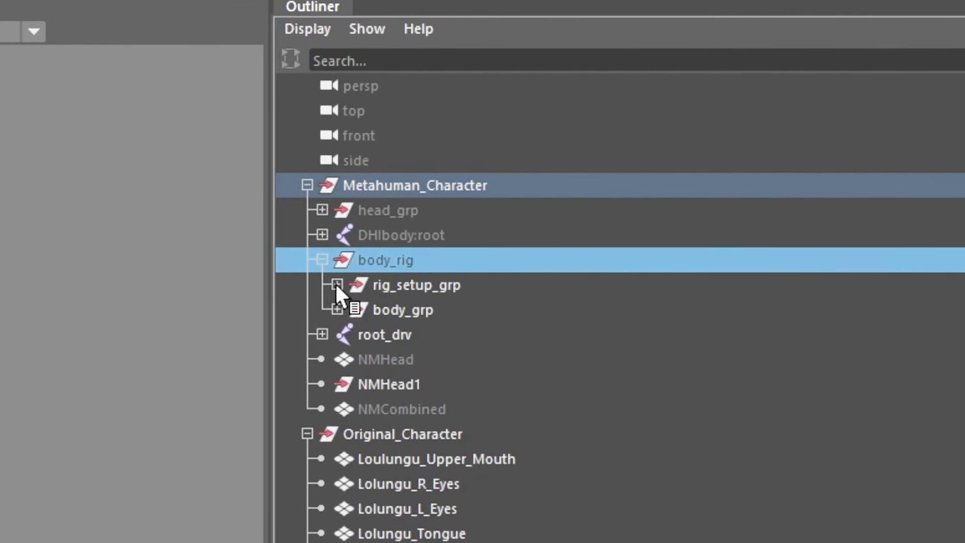
{"action": "left_click", "coordinate": [336, 308]}
{"action": "left_click", "coordinate": [351, 334]}
{"action": "left_click", "coordinate": [366, 359]}
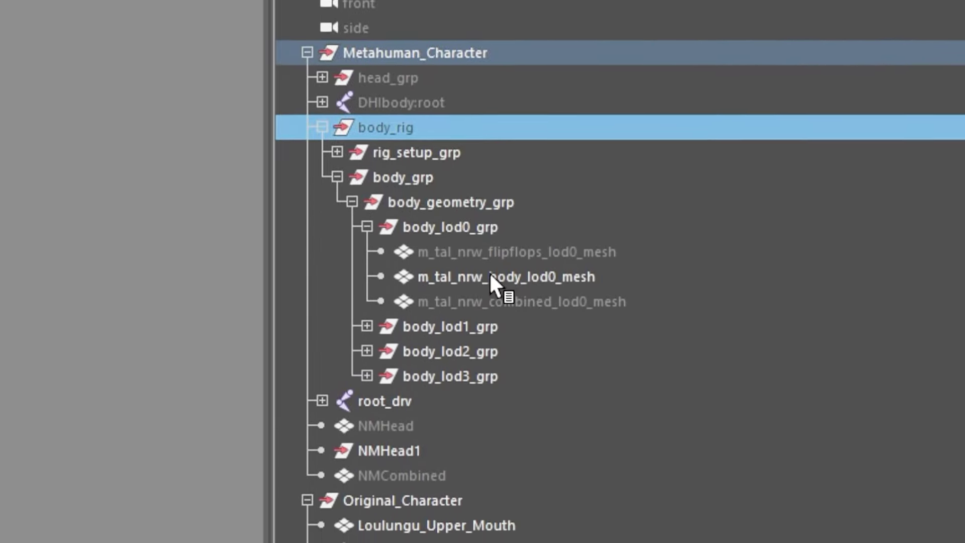
{"action": "left_click", "coordinate": [500, 344]}
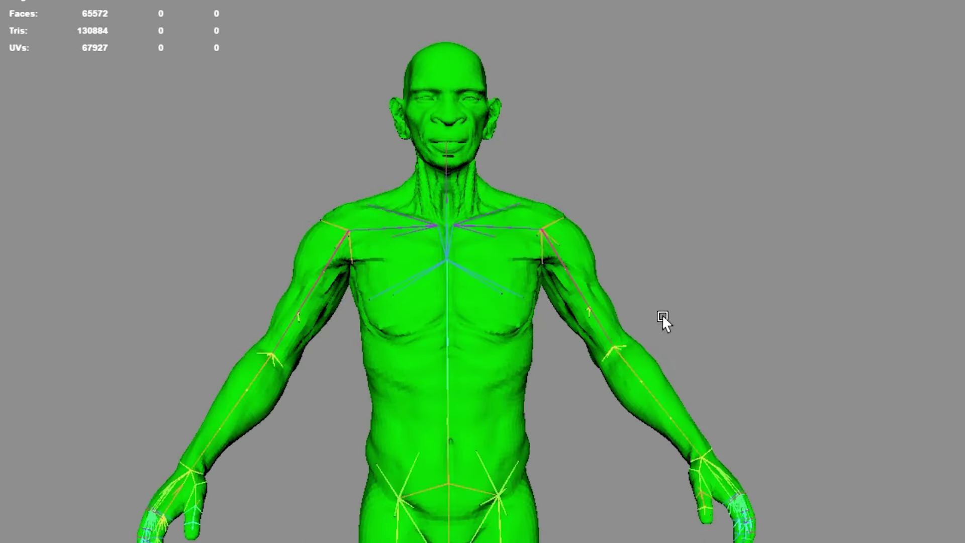
{"action": "left_click", "coordinate": [504, 364], "text": "shift"}
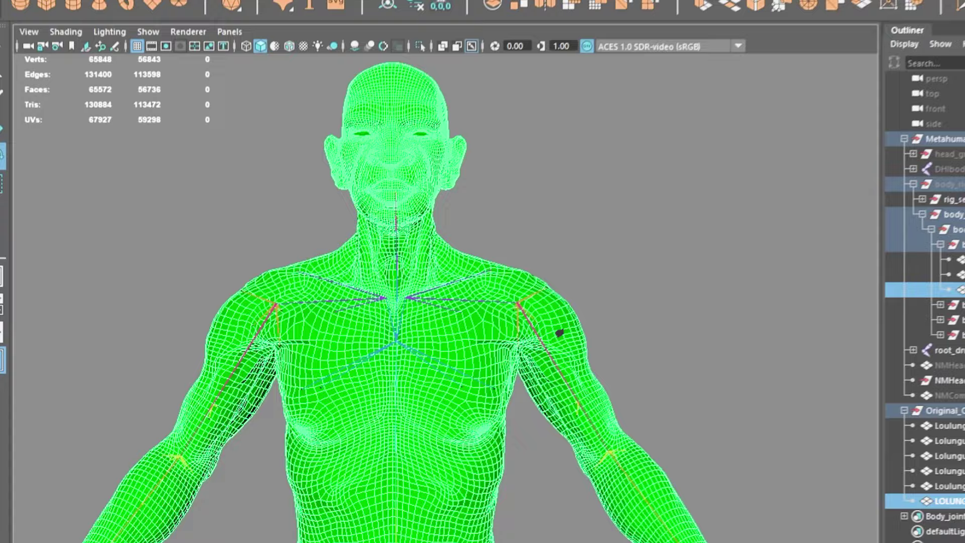
{"action": "left_click", "coordinate": [327, 19]}
{"action": "left_click", "coordinate": [439, 140]}
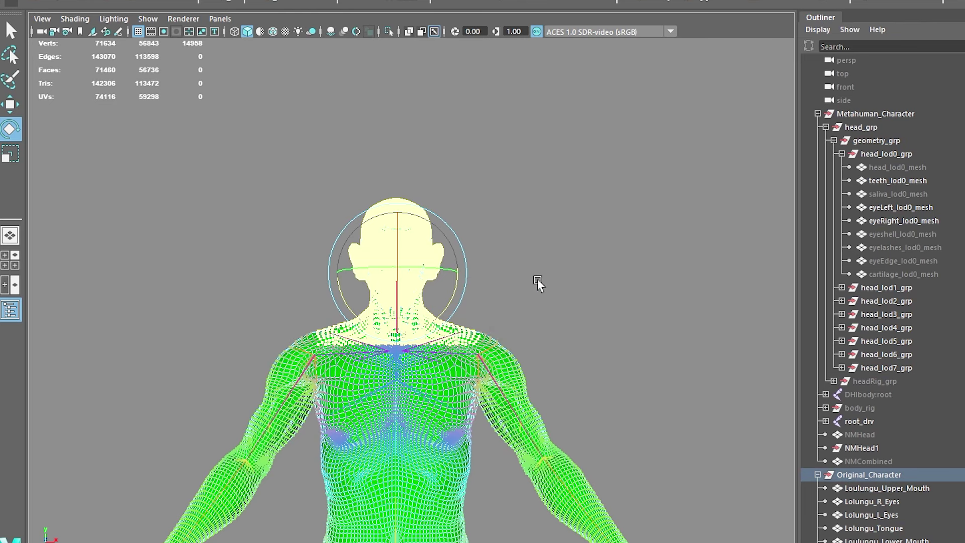
Inspect the head, hide the MetaHuman head mesh, and select head_lod0_mesh
{"action": "key", "text": "f"}
{"action": "mouse_move", "coordinate": [539, 280]}
{"action": "left_mouse_down", "text": "alt"}
{"action": "mouse_move", "coordinate": [420, 408]}
{"action": "mouse_move", "coordinate": [369, 362]}
{"action": "left_mouse_up", "text": "alt"}
{"action": "key", "text": "y"}
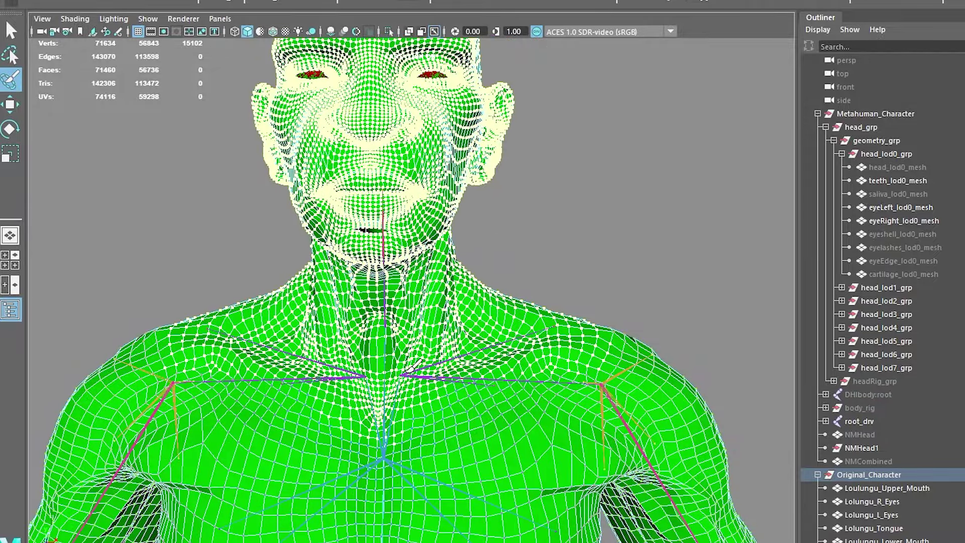
{"action": "left_click_drag", "start_coordinate": [489, 409], "coordinate": [463, 402], "text": "alt"}
{"action": "key", "text": "ctrl+h"}
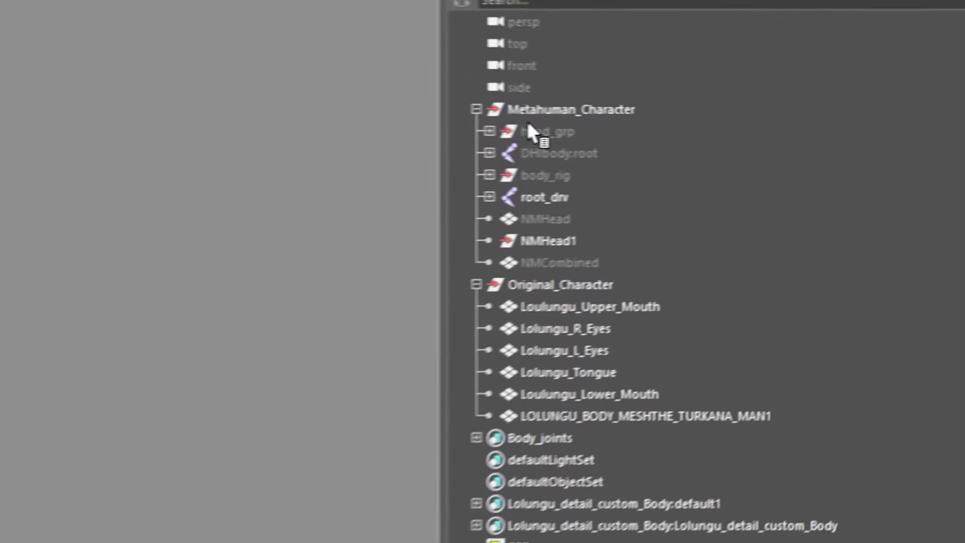
{"action": "left_click", "coordinate": [532, 132]}
{"action": "left_click", "coordinate": [639, 199]}
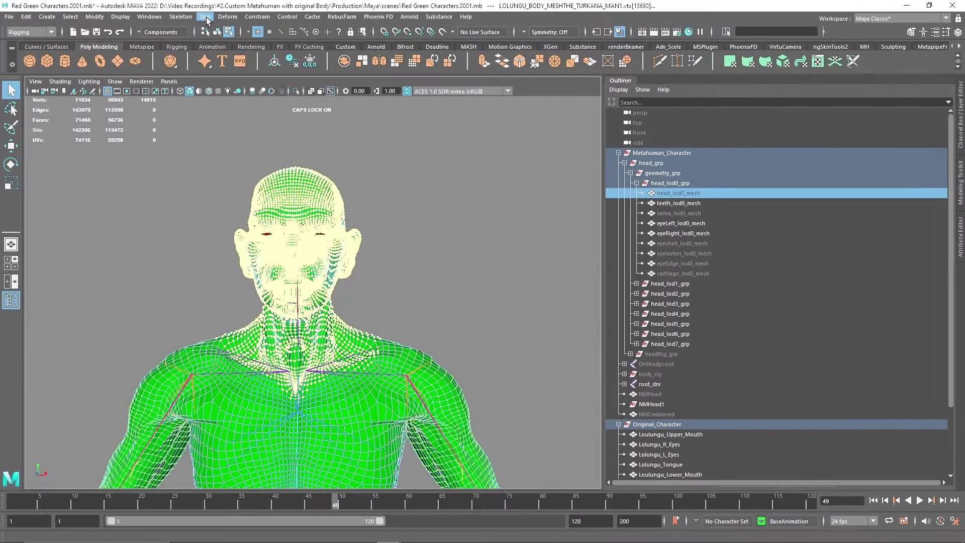
{"action": "left_click", "coordinate": [205, 17]}
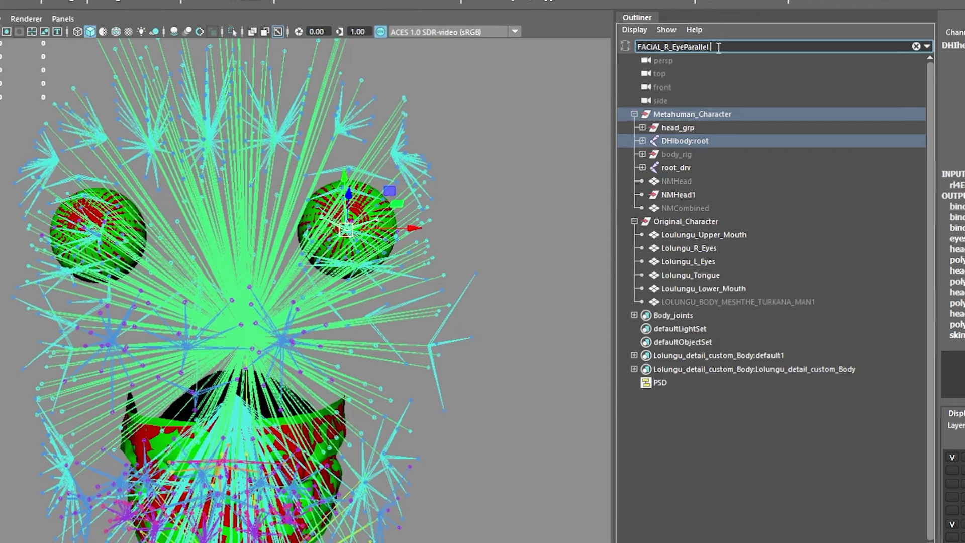
Filter to FACIAL_R_EyeParallel and bind Lolungu_R_Eyes to that joint
{"action": "key", "text": "Return"}
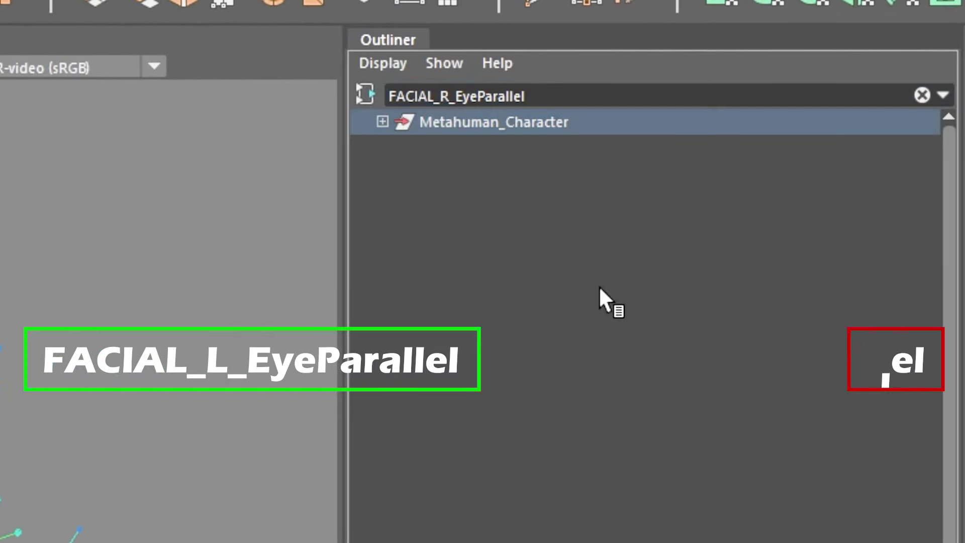
{"action": "left_click", "coordinate": [382, 122], "text": "shift"}
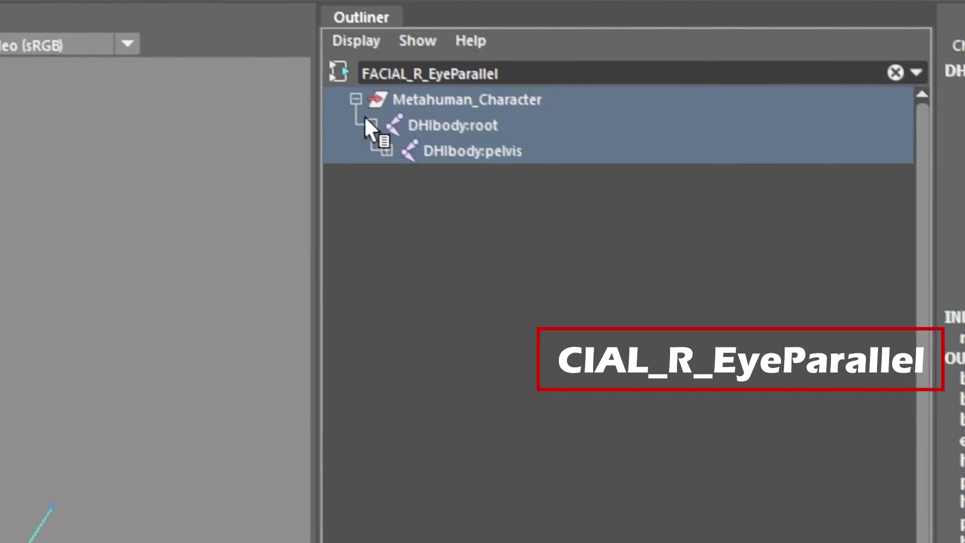
{"action": "left_click", "coordinate": [495, 286]}
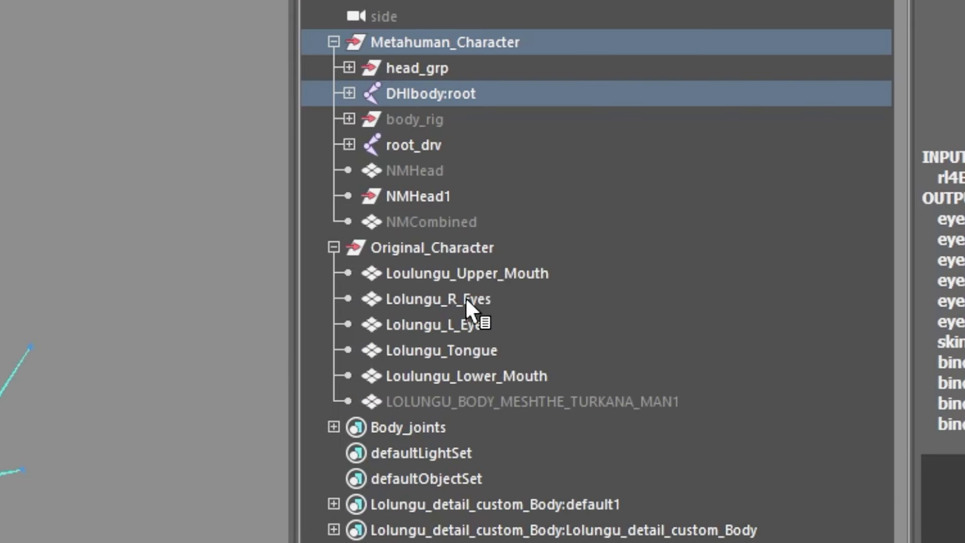
{"action": "left_click", "coordinate": [467, 299], "text": "ctrl"}
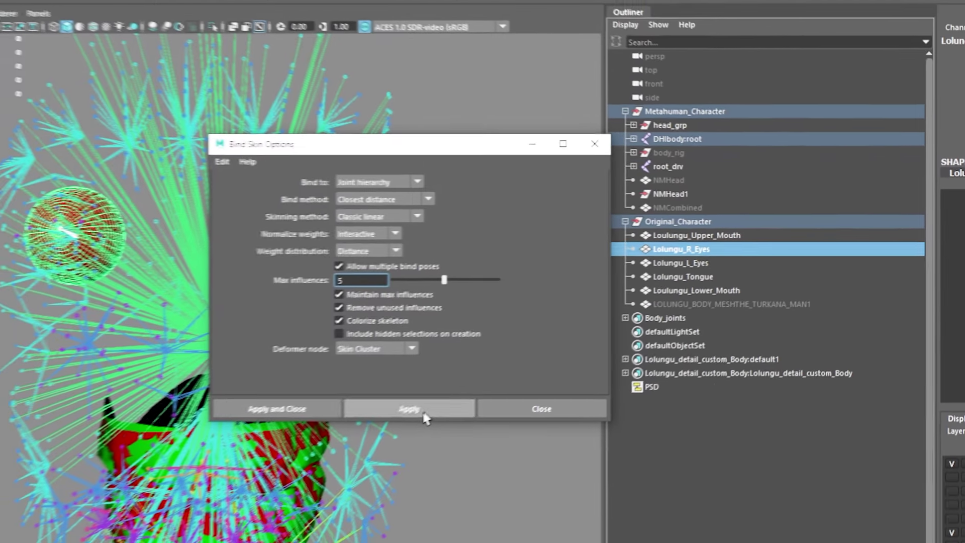
{"action": "left_click", "coordinate": [439, 404]}
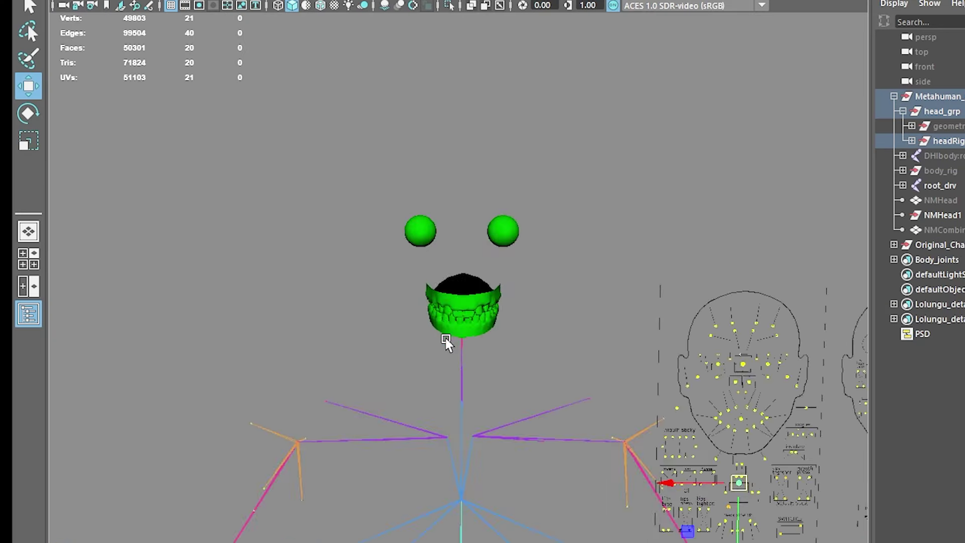
{"action": "right_click_drag", "start_coordinate": [448, 339], "coordinate": [585, 351], "text": "alt"}
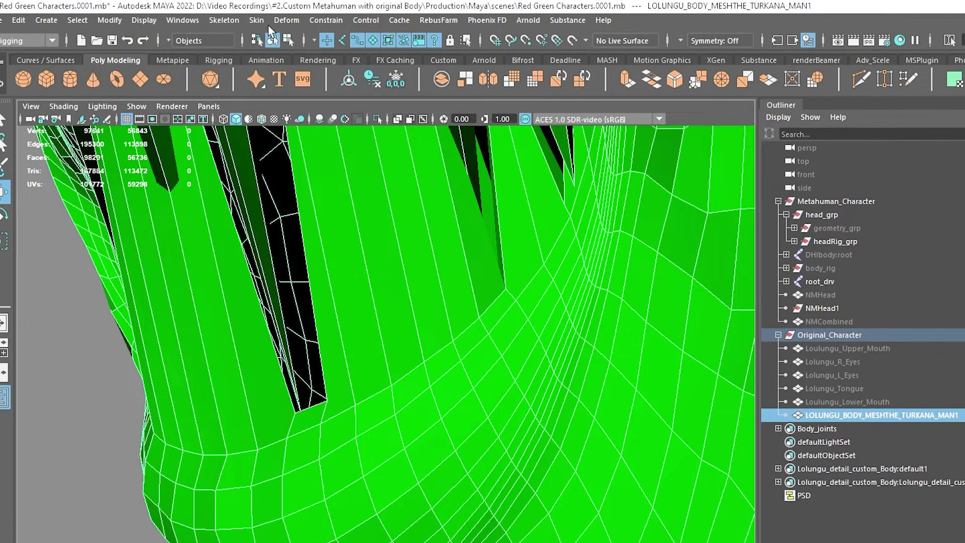
In Paint Skin Weights, inspect the stretched teeth gaps and hammer their vertex weights
{"action": "left_click", "coordinate": [259, 21]}
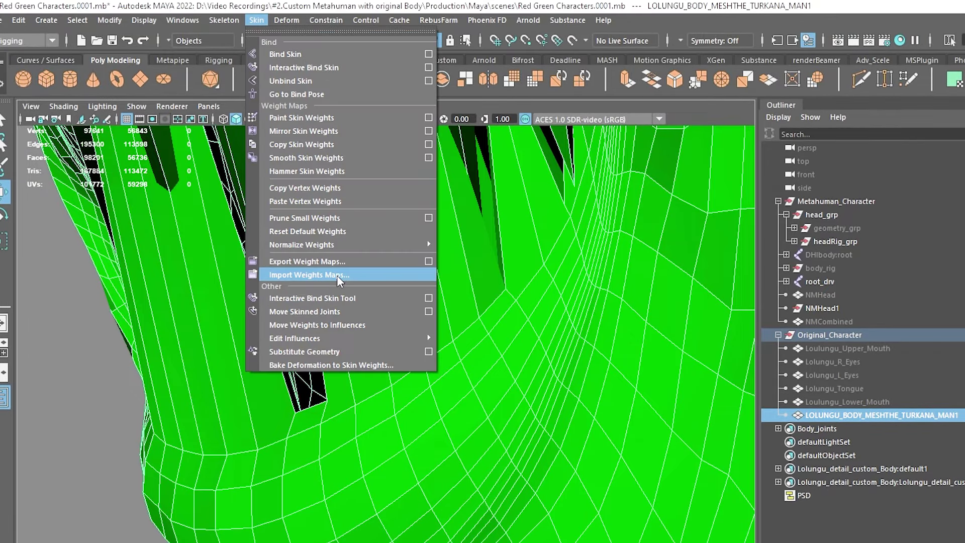
{"action": "left_click", "coordinate": [428, 118]}
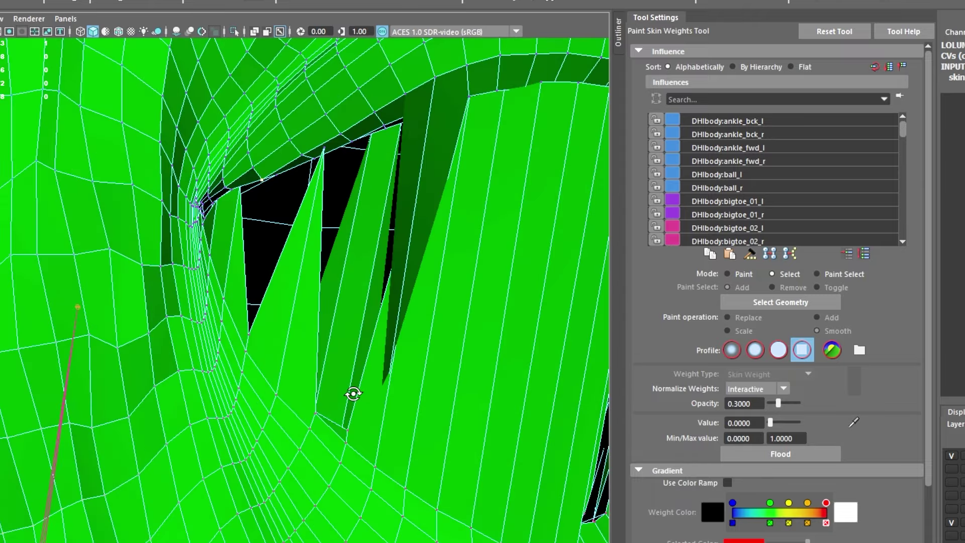
{"action": "middle_click_drag", "start_coordinate": [351, 395], "coordinate": [191, 283], "text": "alt"}
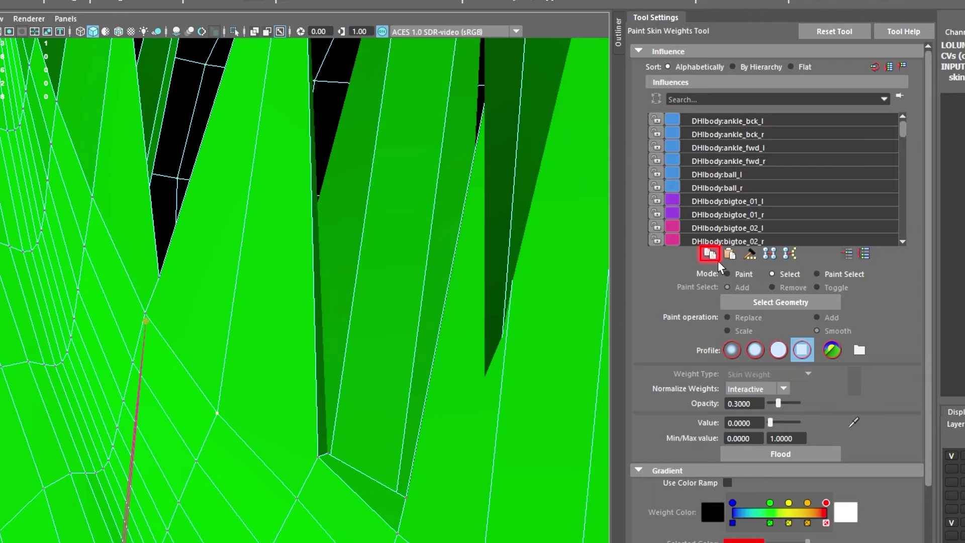
{"action": "middle_click_drag", "start_coordinate": [321, 262], "coordinate": [276, 205], "text": "alt"}
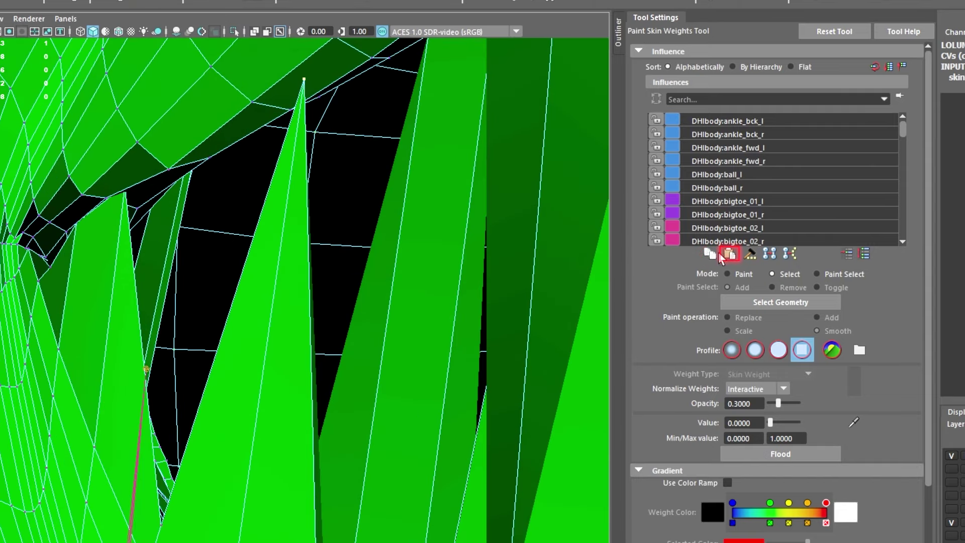
{"action": "left_click_drag", "start_coordinate": [260, 338], "coordinate": [254, 367], "text": "alt"}
{"action": "middle_click_drag", "start_coordinate": [255, 366], "coordinate": [394, 523], "text": "alt"}
{"action": "left_click_drag", "start_coordinate": [394, 524], "coordinate": [302, 292], "text": "alt"}
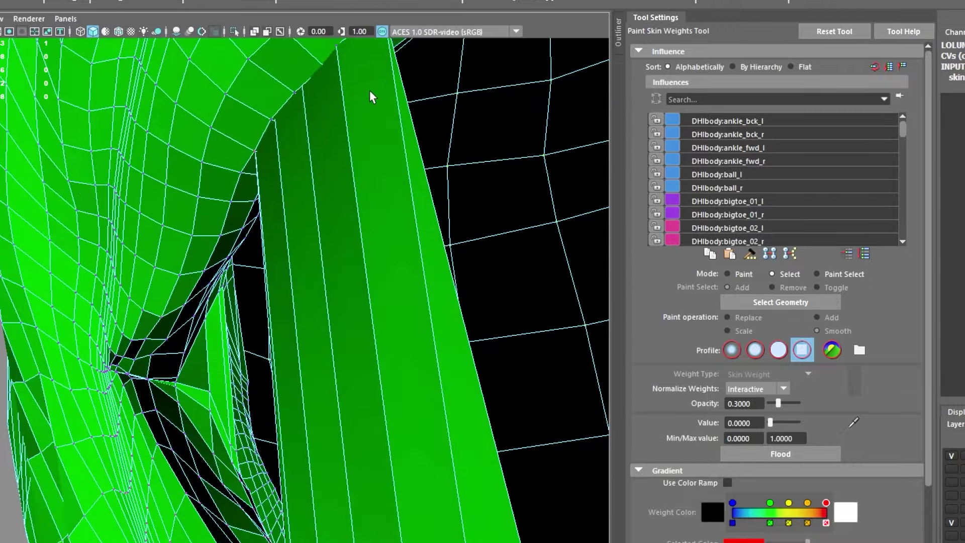
{"action": "middle_click_drag", "start_coordinate": [301, 291], "coordinate": [315, 271], "text": "alt"}
{"action": "left_click_drag", "start_coordinate": [315, 271], "coordinate": [337, 198], "text": "alt"}
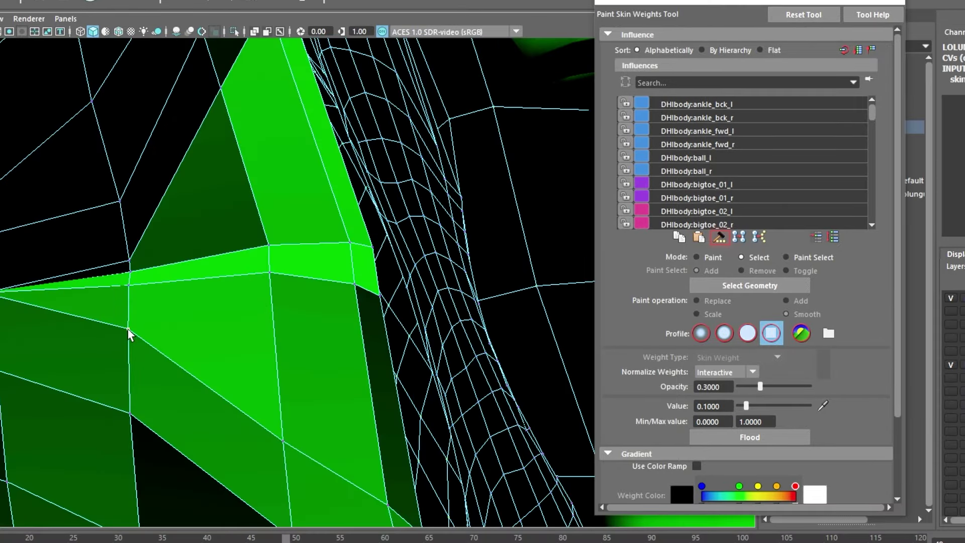
{"action": "left_click", "coordinate": [720, 237]}
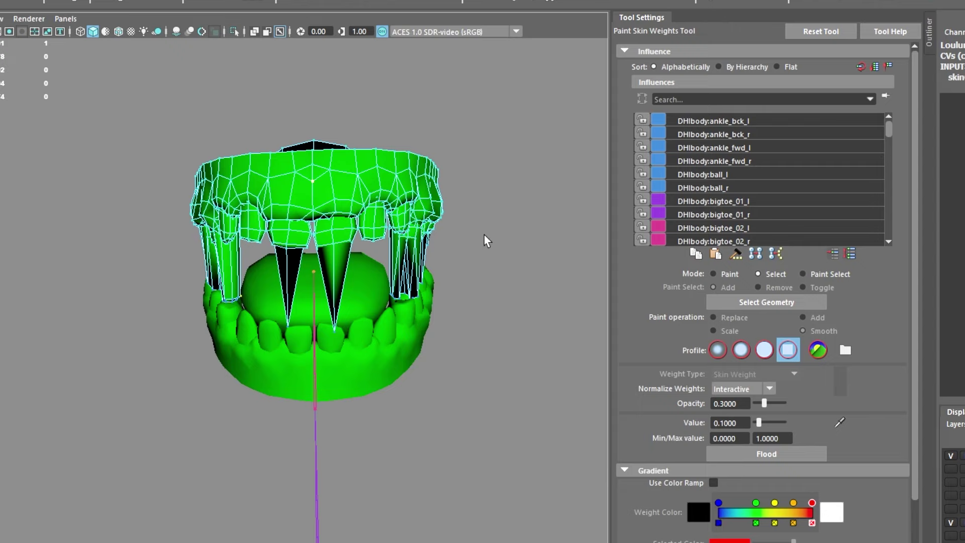
Isolate the upper teeth mesh and orbit around it to check the fix
{"action": "right_click_drag", "start_coordinate": [423, 268], "coordinate": [423, 166]}
{"action": "key", "text": "ctrl+1"}
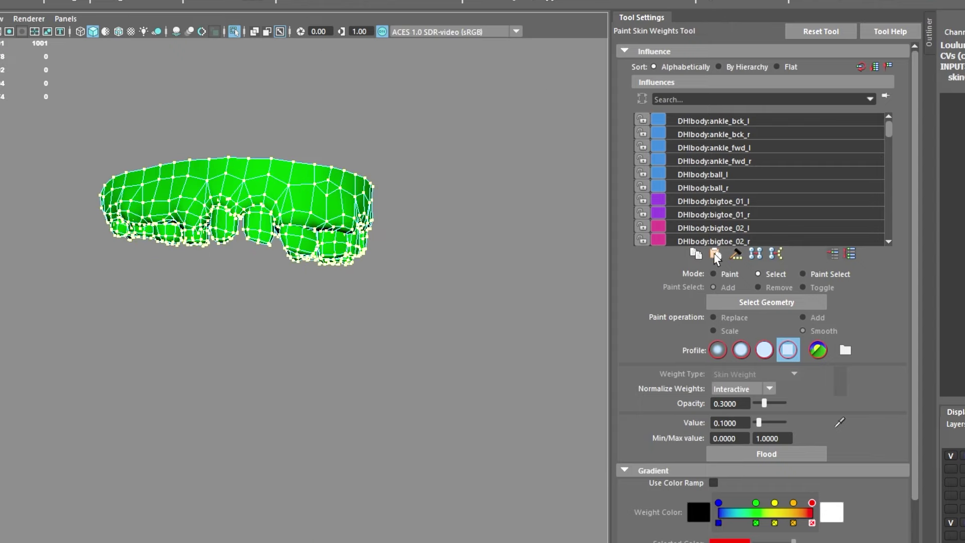
{"action": "left_click", "coordinate": [308, 381]}
{"action": "left_click_drag", "start_coordinate": [310, 383], "coordinate": [317, 392], "text": "alt"}
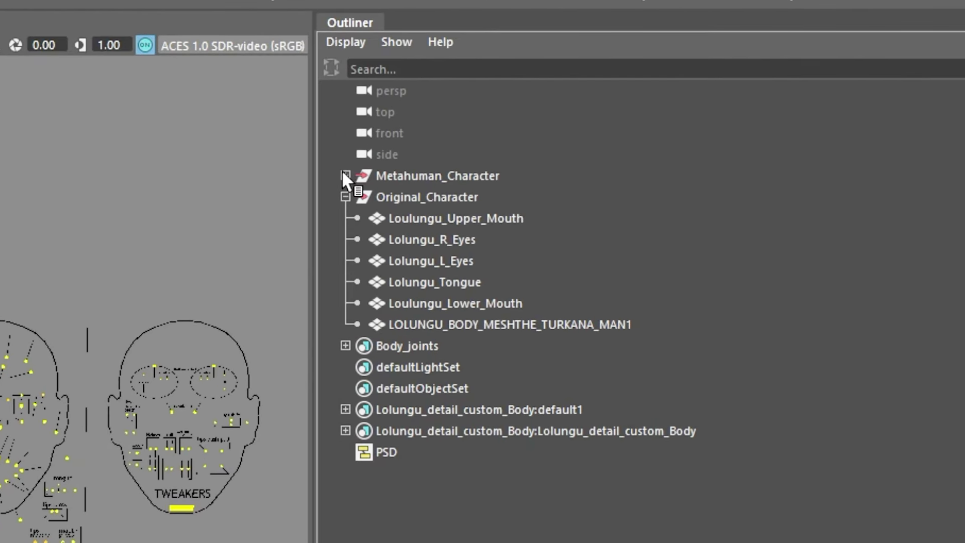
Drag head_grp, DHIbody:root and root_drv into Original_Character, then delete the empty Metahuman_Character
{"action": "left_click", "coordinate": [343, 174]}
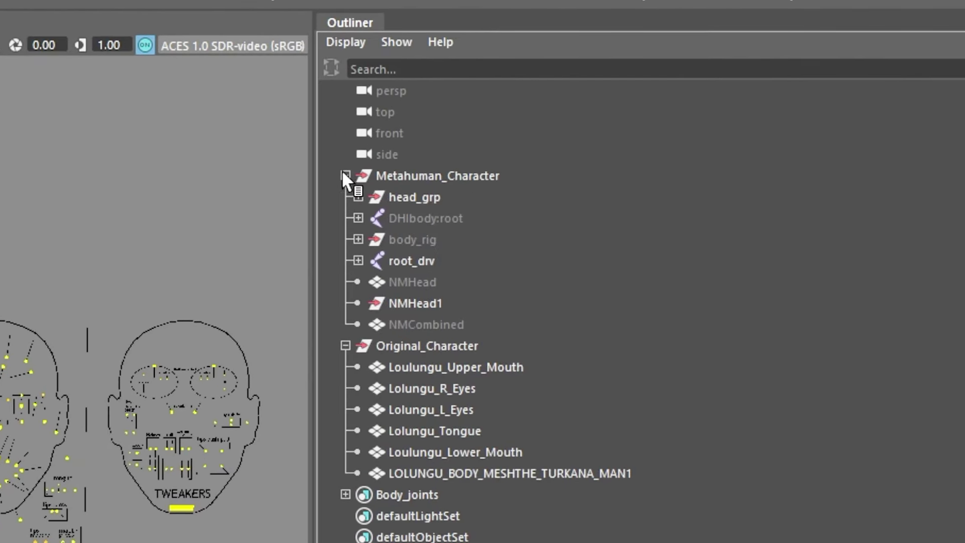
{"action": "left_click_drag", "start_coordinate": [433, 207], "coordinate": [501, 383]}
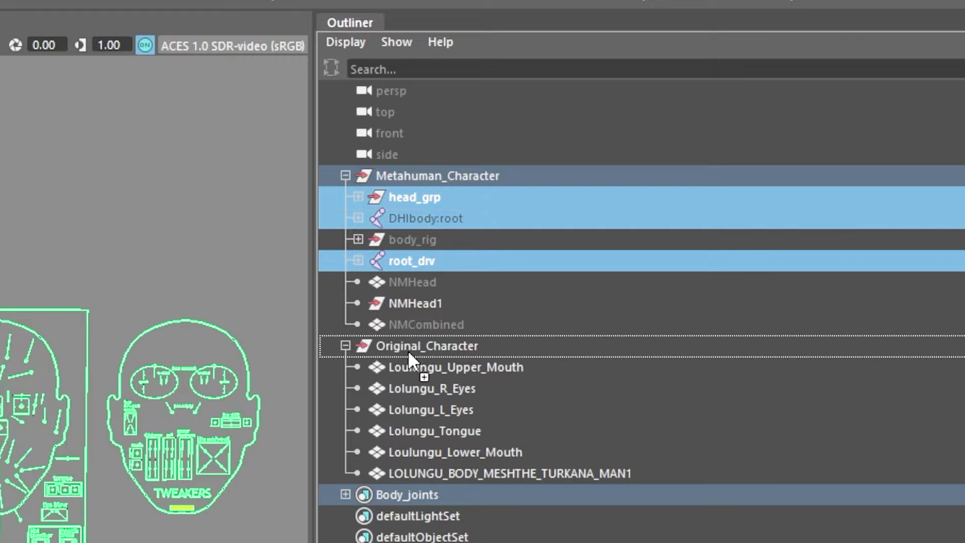
{"action": "left_click_drag", "start_coordinate": [408, 350], "coordinate": [400, 351]}
{"action": "left_click_drag", "start_coordinate": [433, 175], "coordinate": [421, 262]}
{"action": "key", "text": "Delete"}
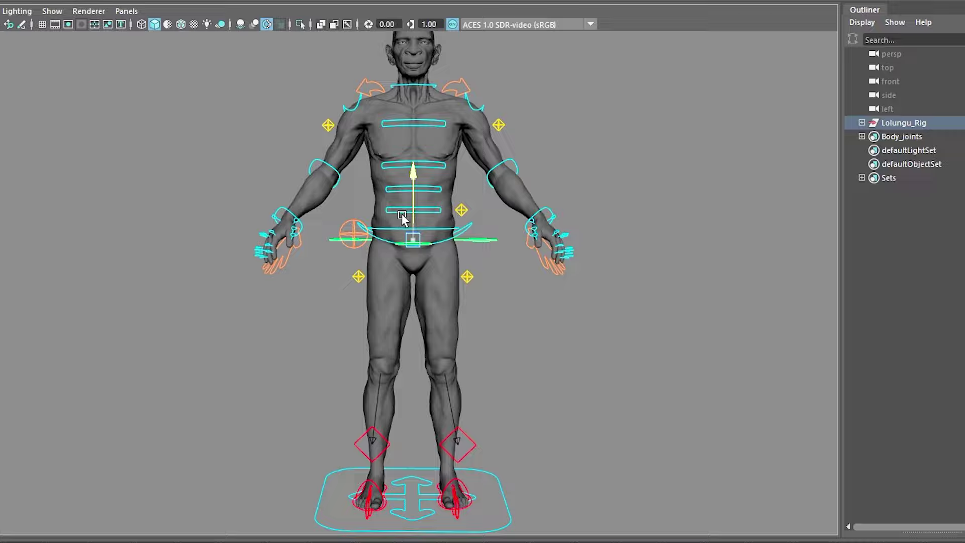
Drag the hip control down to make Lolungu_Rig crouch and test deformation
{"action": "left_click_drag", "start_coordinate": [402, 213], "coordinate": [412, 291]}
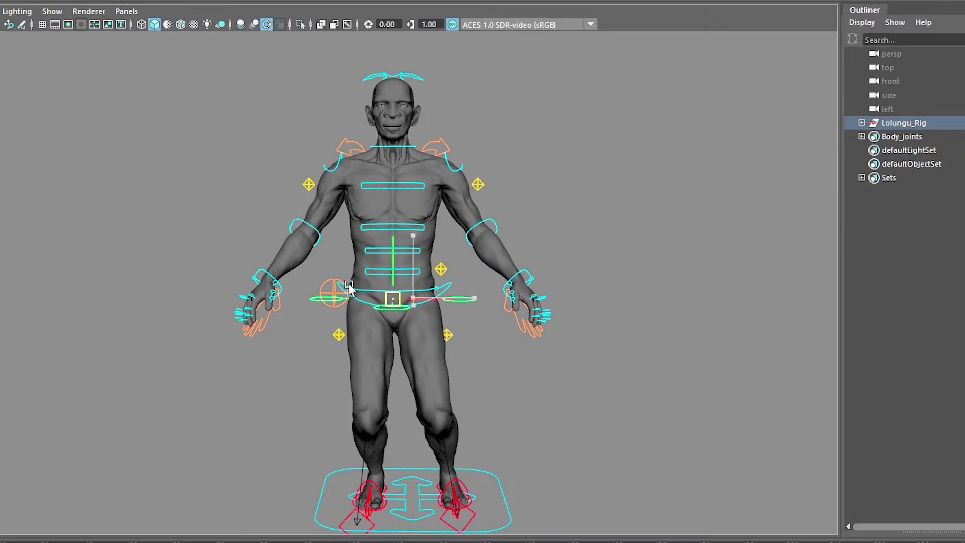